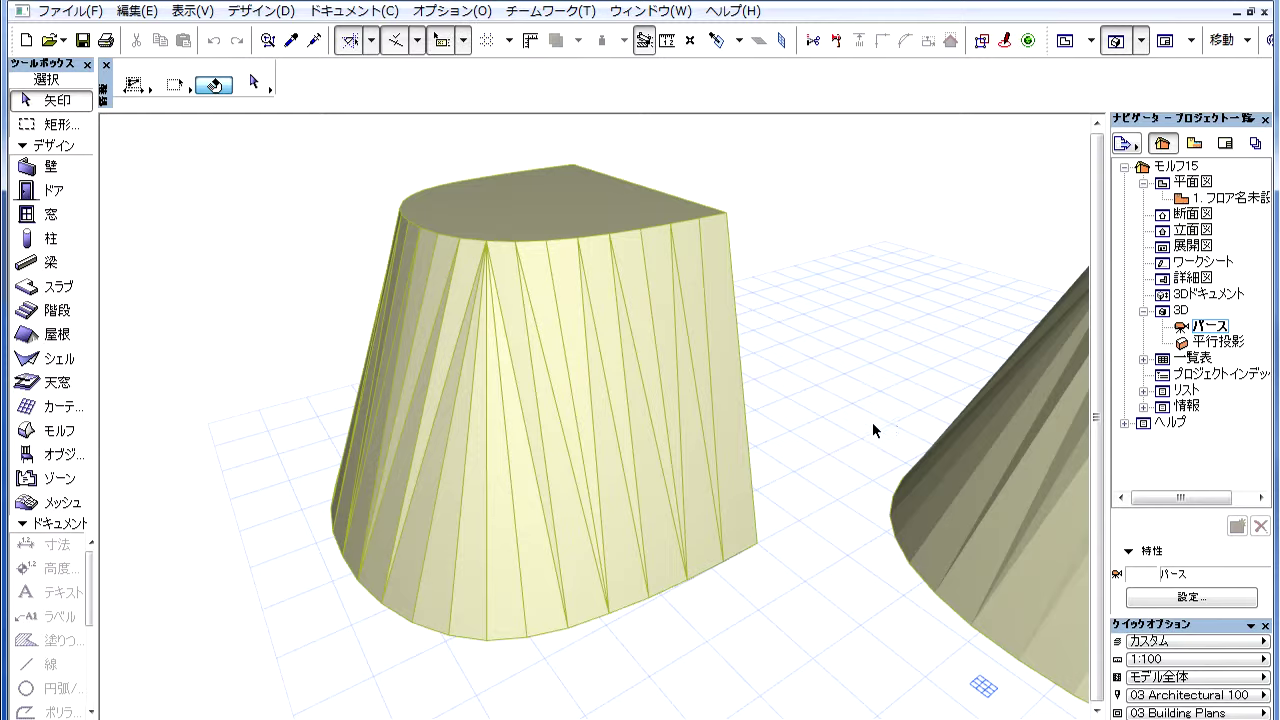
Select two edges of the faceted morph and open their edge settings, currently set to Hard.
{"action": "left_click", "coordinate": [435, 412]}
{"action": "left_click", "coordinate": [435, 412]}
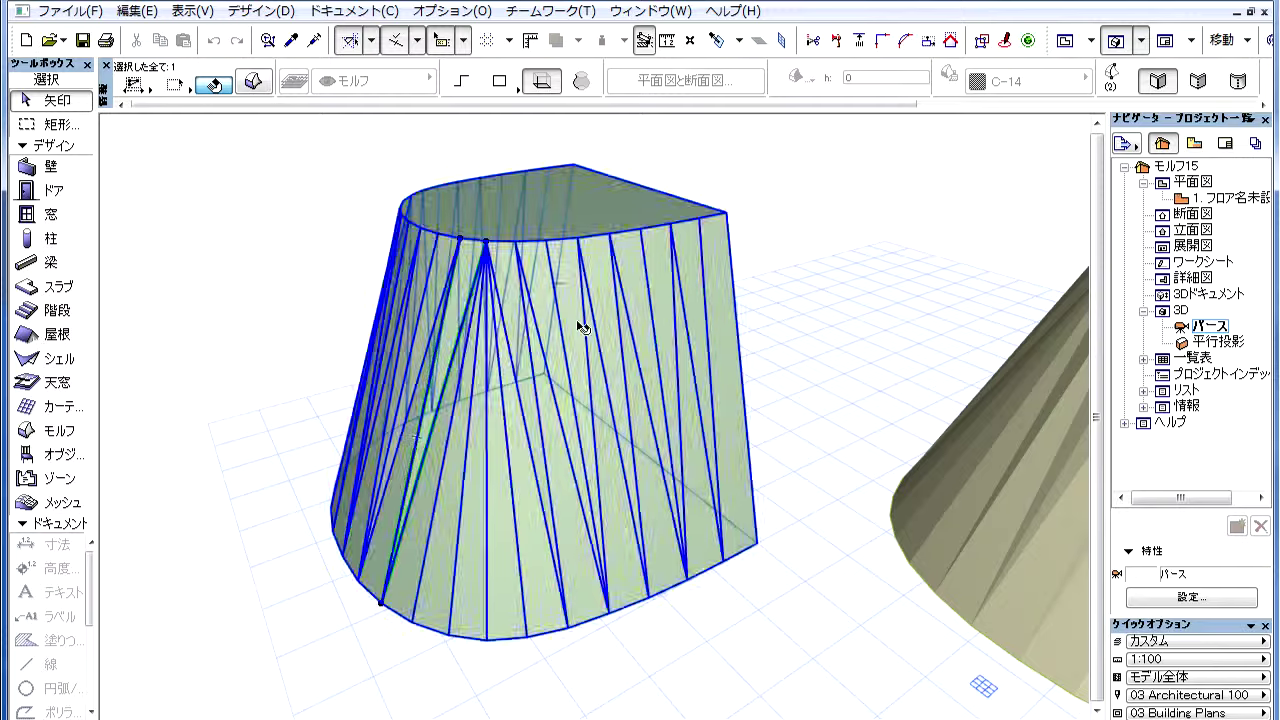
{"action": "left_click", "coordinate": [581, 324]}
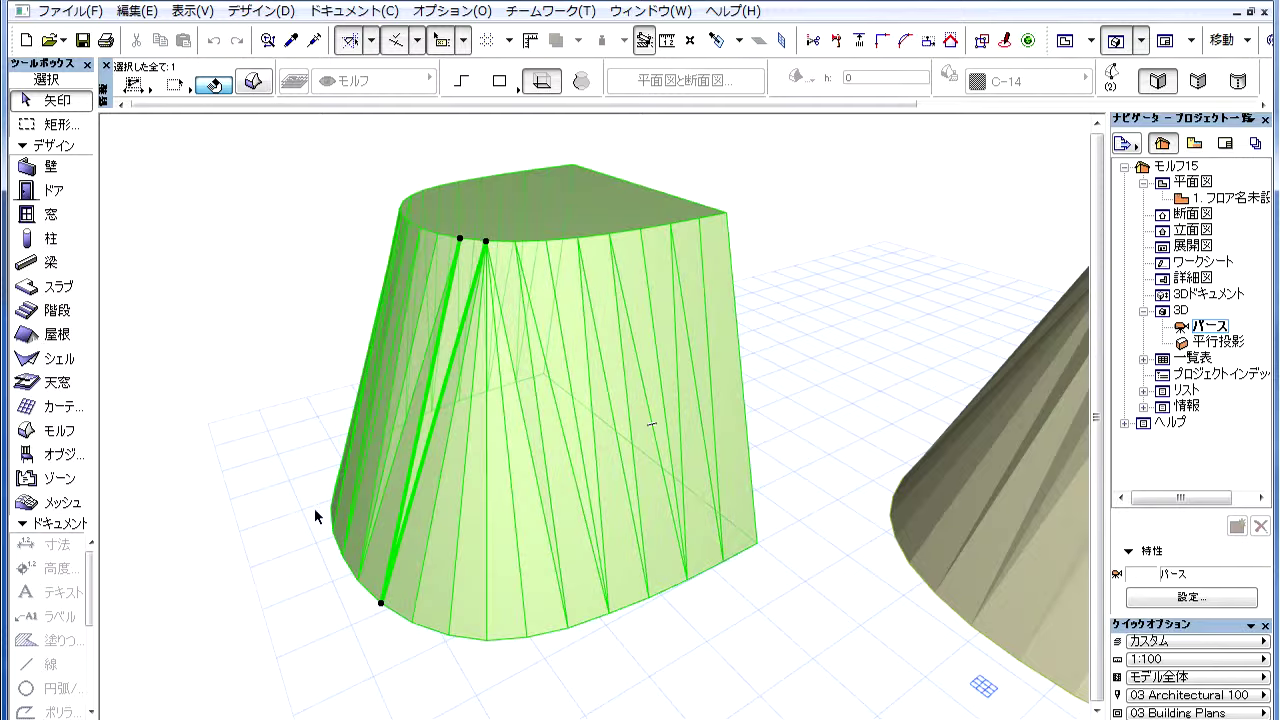
{"action": "left_click", "coordinate": [246, 86]}
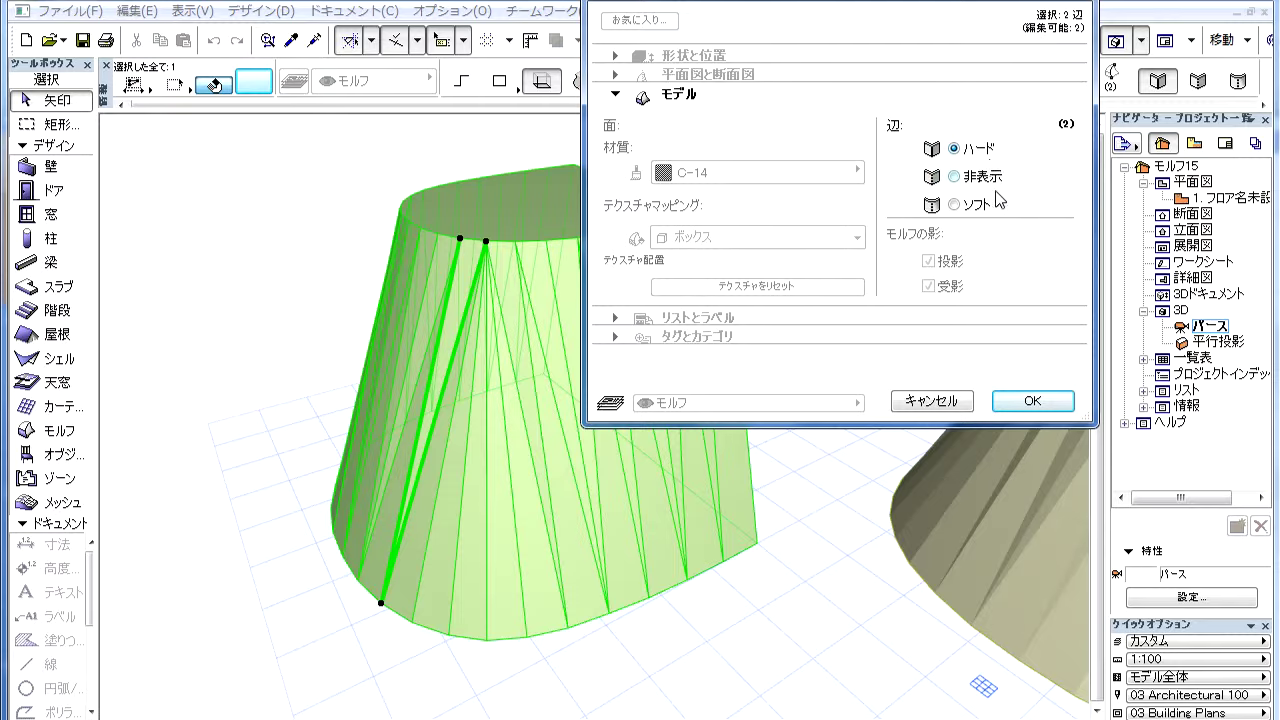
Cancel the edge settings dialog and deselect the morph.
{"action": "left_click", "coordinate": [945, 405]}
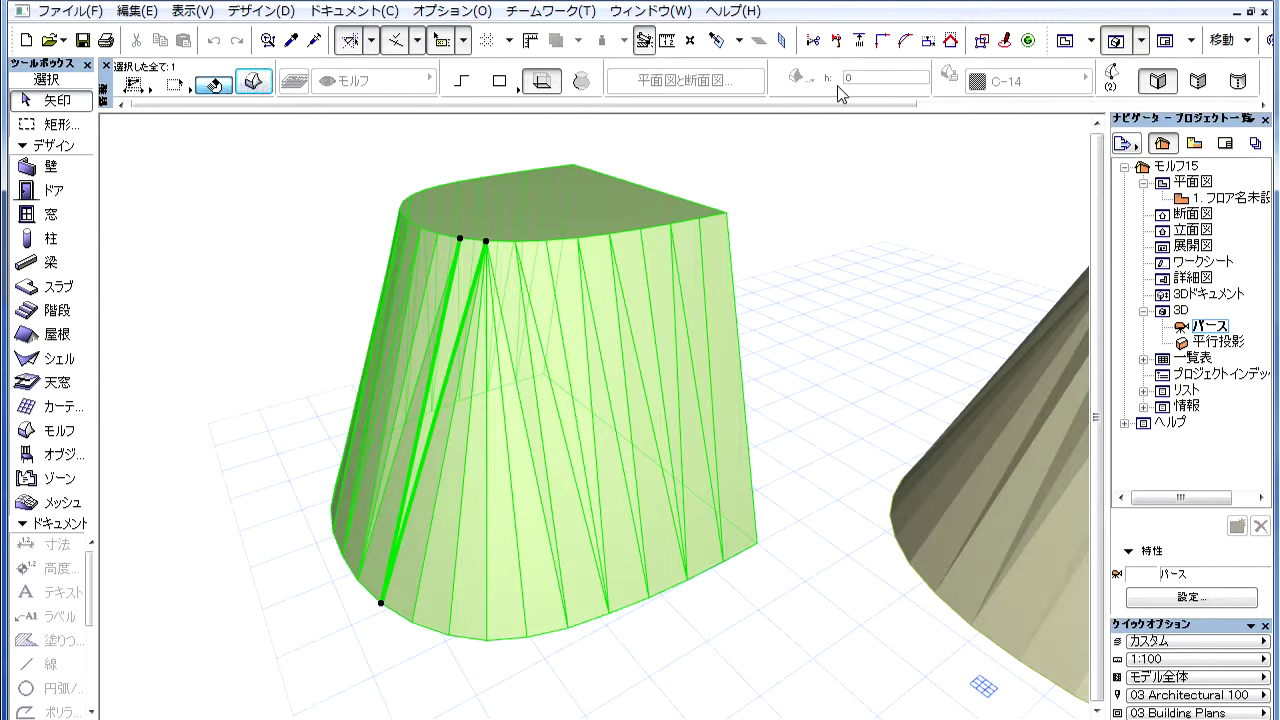
{"action": "left_click", "coordinate": [837, 324]}
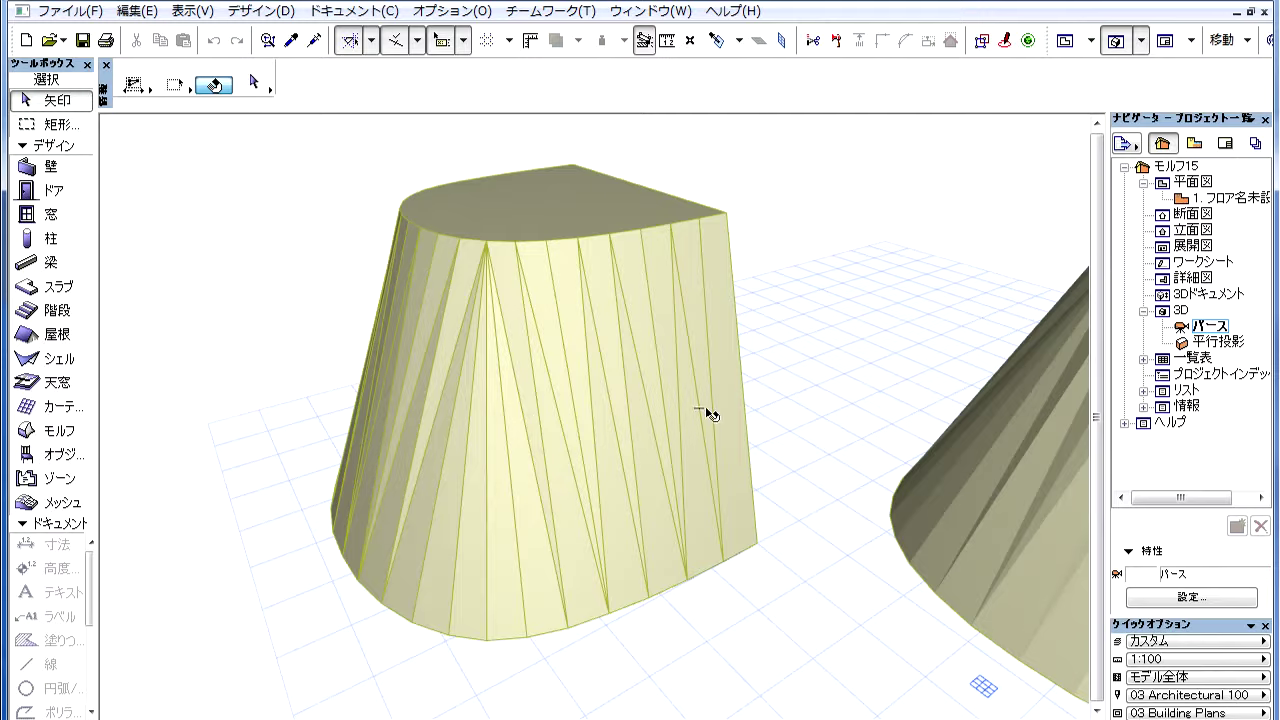
Orbit to the second morph, select two of its vertical edges, then deselect and orbit closer.
{"action": "mouse_move", "coordinate": [666, 400]}
{"action": "middle_mouse_down", "text": "shift"}
{"action": "mouse_move", "coordinate": [711, 364]}
{"action": "mouse_move", "coordinate": [255, 317]}
{"action": "middle_mouse_up", "text": "shift"}
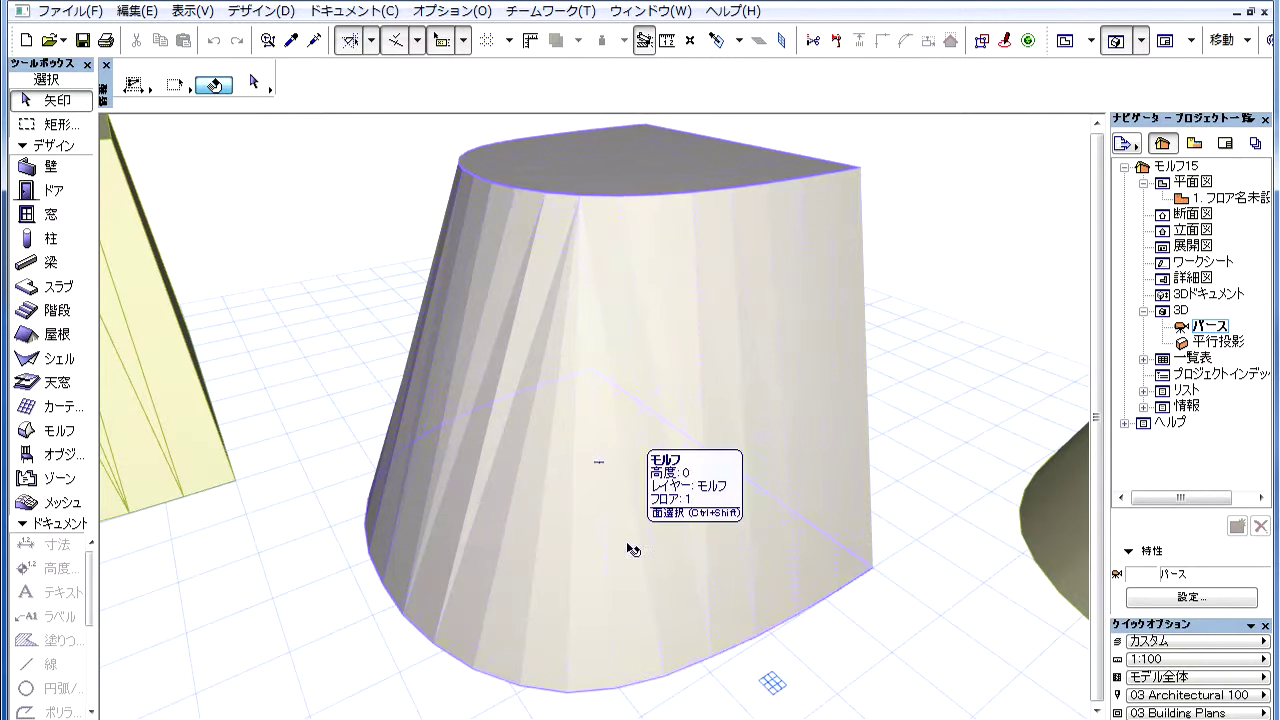
{"action": "left_click", "coordinate": [598, 562]}
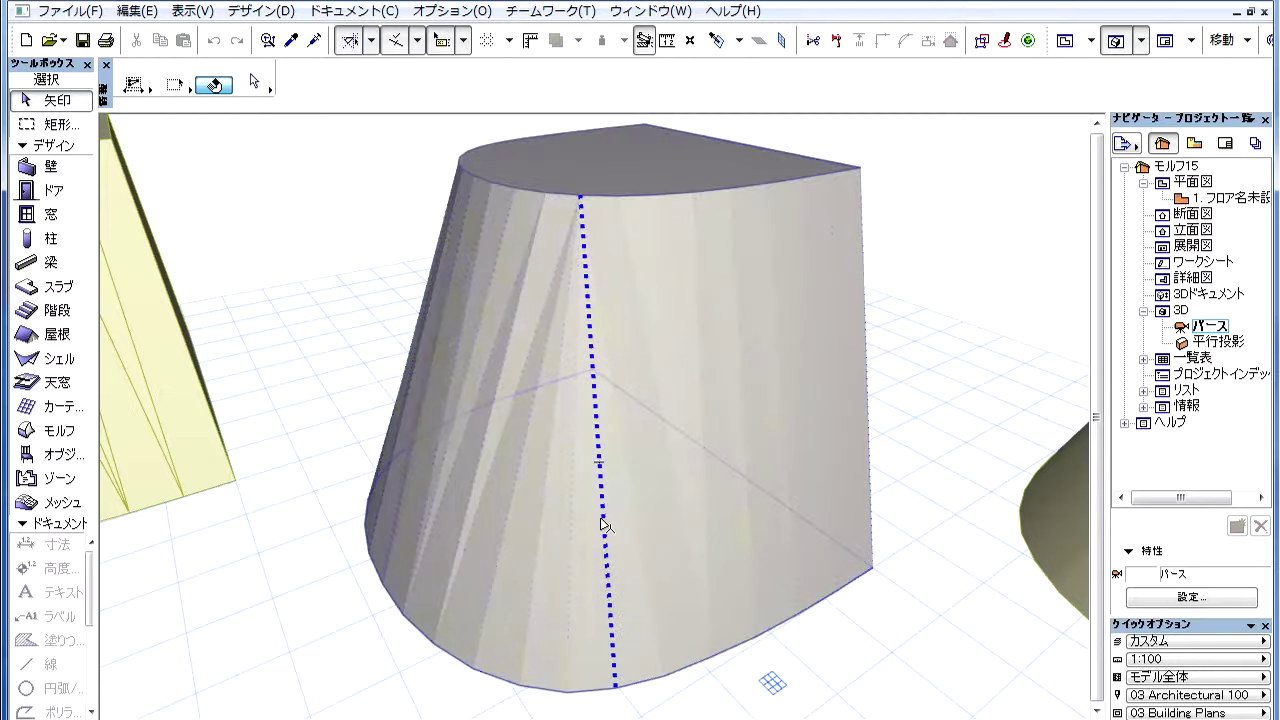
{"action": "left_click", "coordinate": [602, 520]}
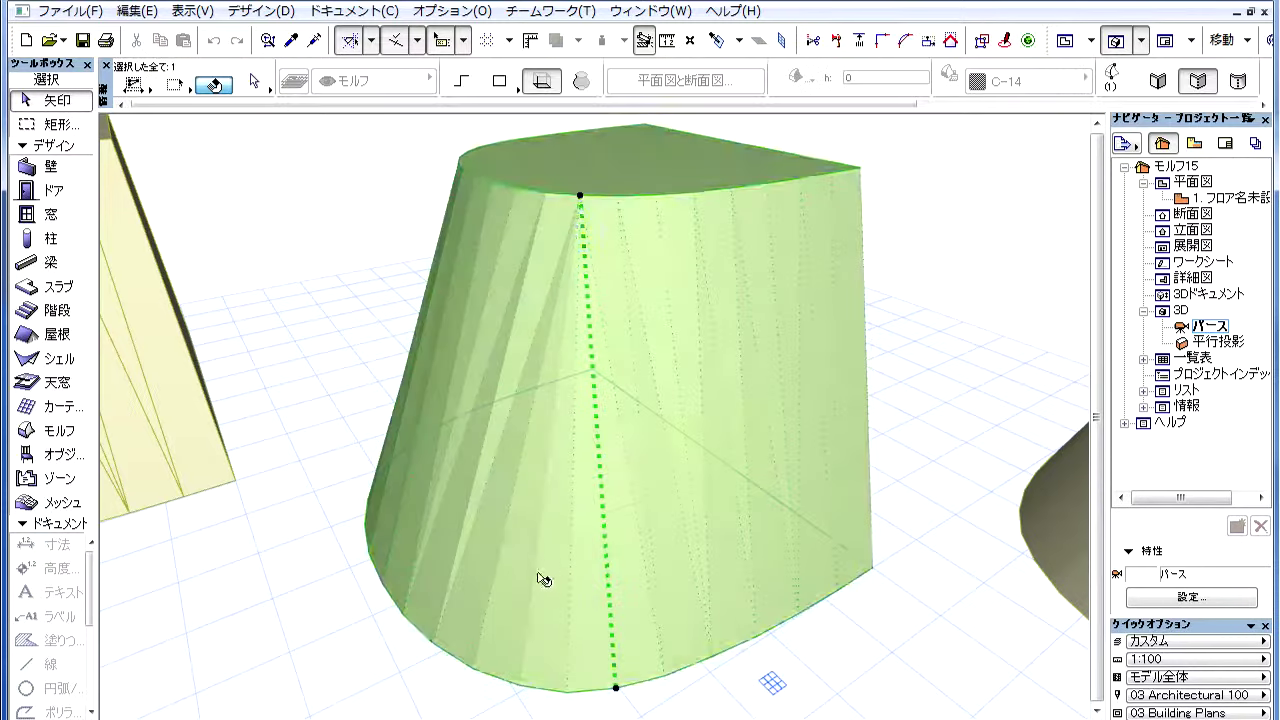
{"action": "left_click", "coordinate": [535, 580], "text": "shift"}
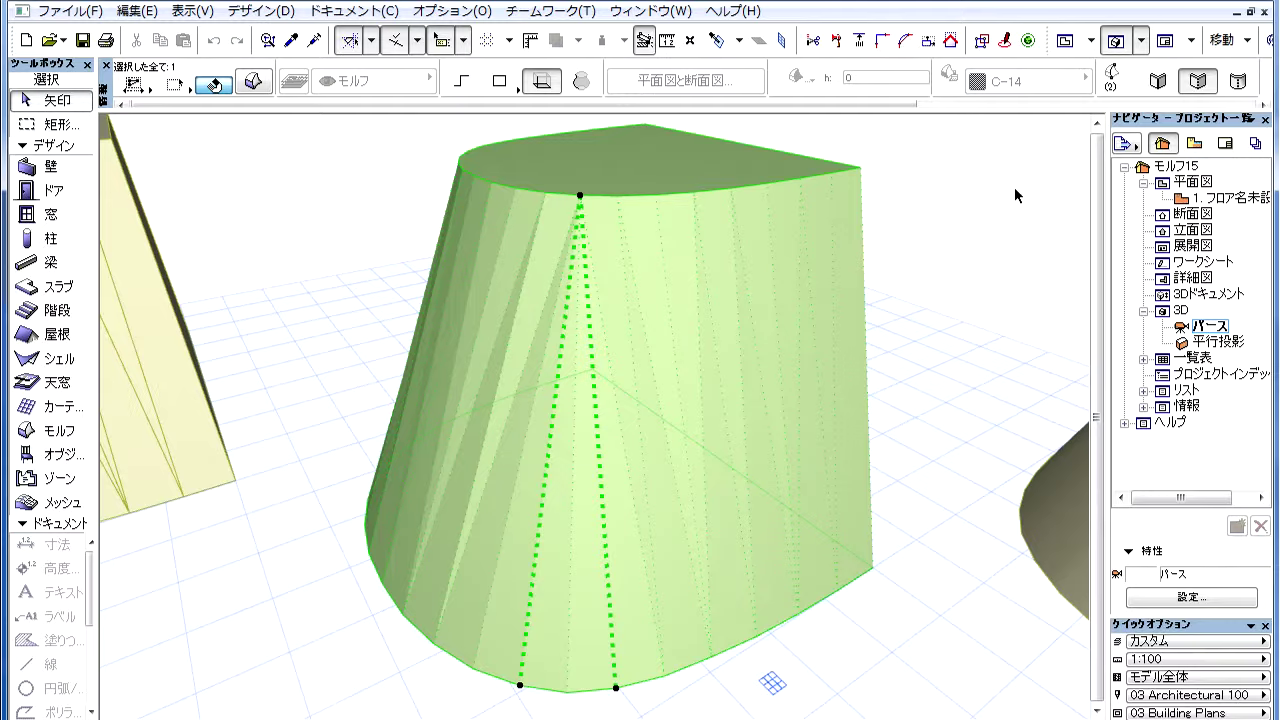
{"action": "left_click", "coordinate": [955, 398]}
{"action": "mouse_move", "coordinate": [977, 411]}
{"action": "middle_mouse_down", "text": "shift"}
{"action": "mouse_move", "coordinate": [617, 420]}
{"action": "mouse_move", "coordinate": [726, 426]}
{"action": "mouse_move", "coordinate": [494, 406]}
{"action": "middle_mouse_up", "text": "shift"}
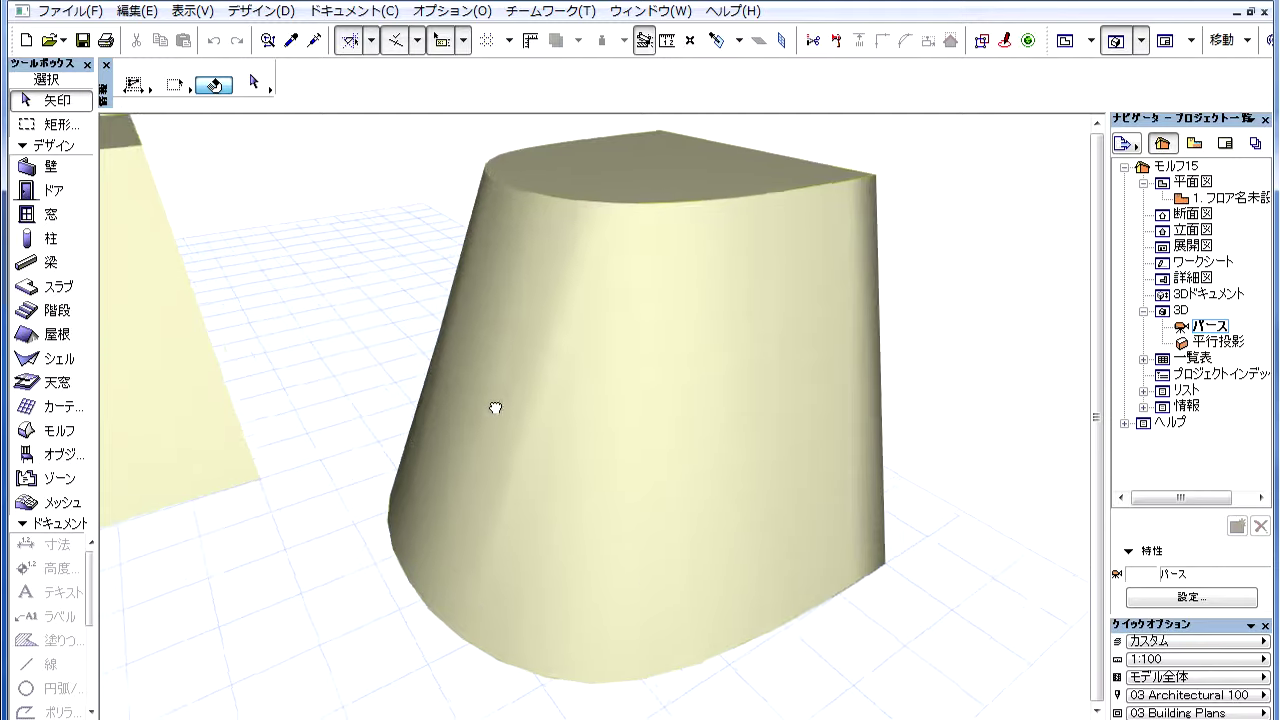
Set two selected edges of the second morph to Soft, then deselect to see the smooth side.
{"action": "left_click", "coordinate": [641, 556]}
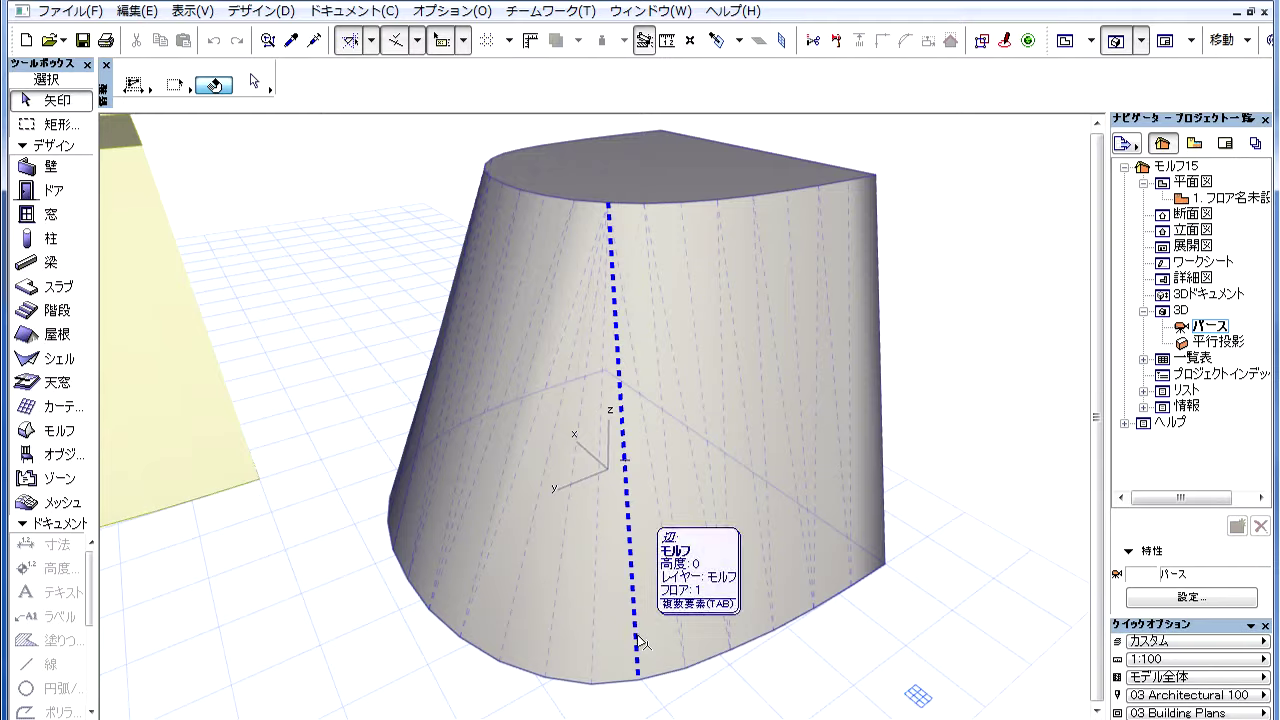
{"action": "left_click", "coordinate": [638, 638]}
{"action": "left_click", "coordinate": [545, 677]}
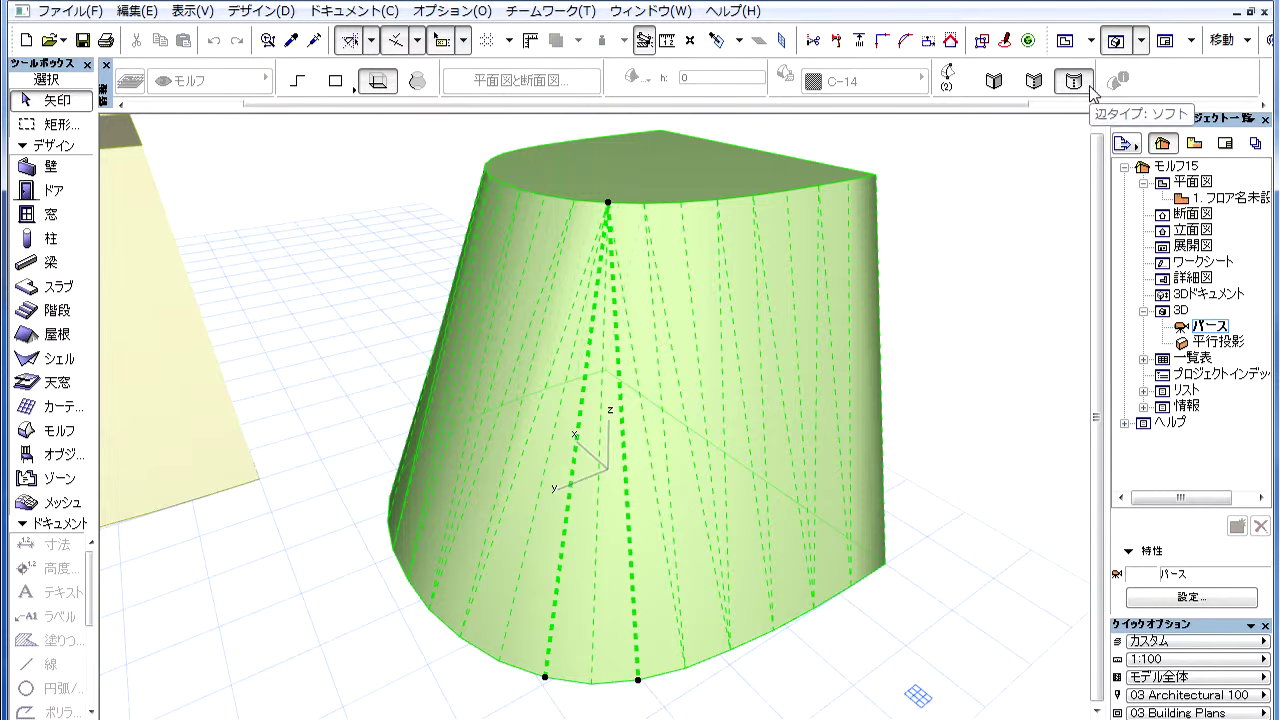
{"action": "left_click", "coordinate": [992, 190]}
{"action": "scroll", "coordinate": [988, 197], "scroll_direction": "up", "scroll_amount": 2}
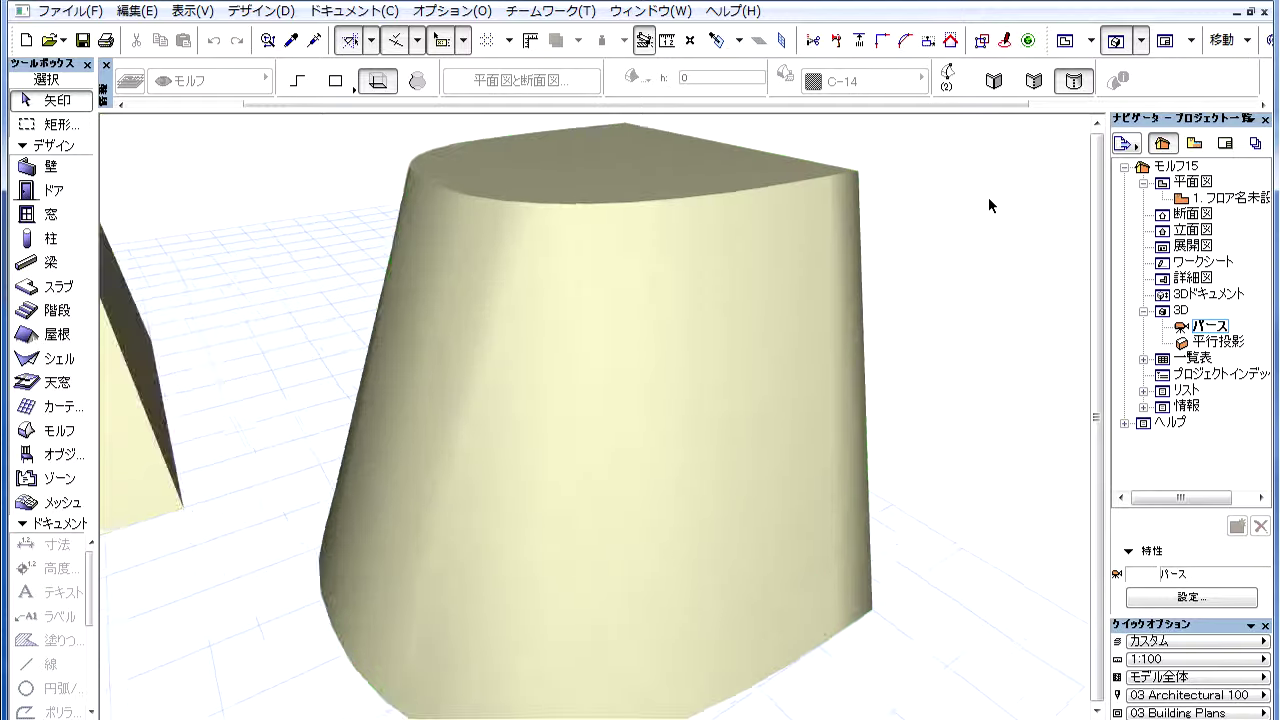
{"action": "scroll", "coordinate": [988, 197], "scroll_direction": "down", "scroll_amount": 2}
{"action": "key", "text": "ctrl+z"}
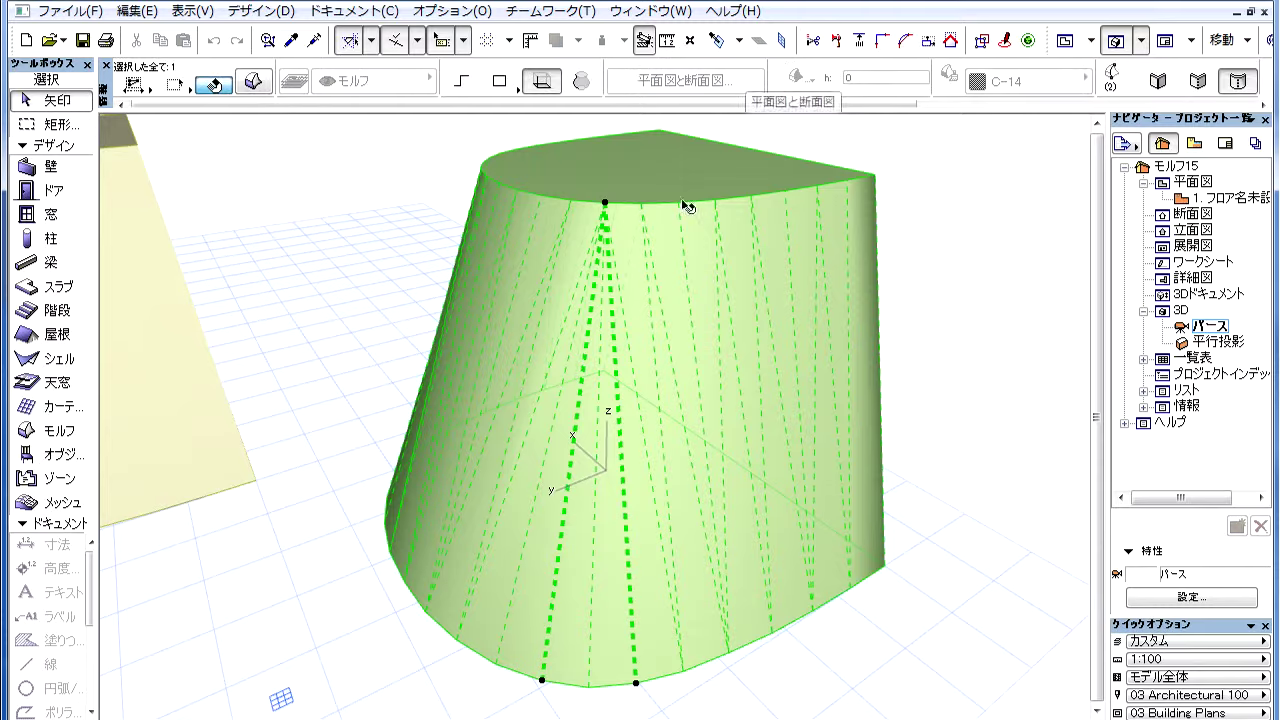
{"action": "left_click", "coordinate": [344, 335]}
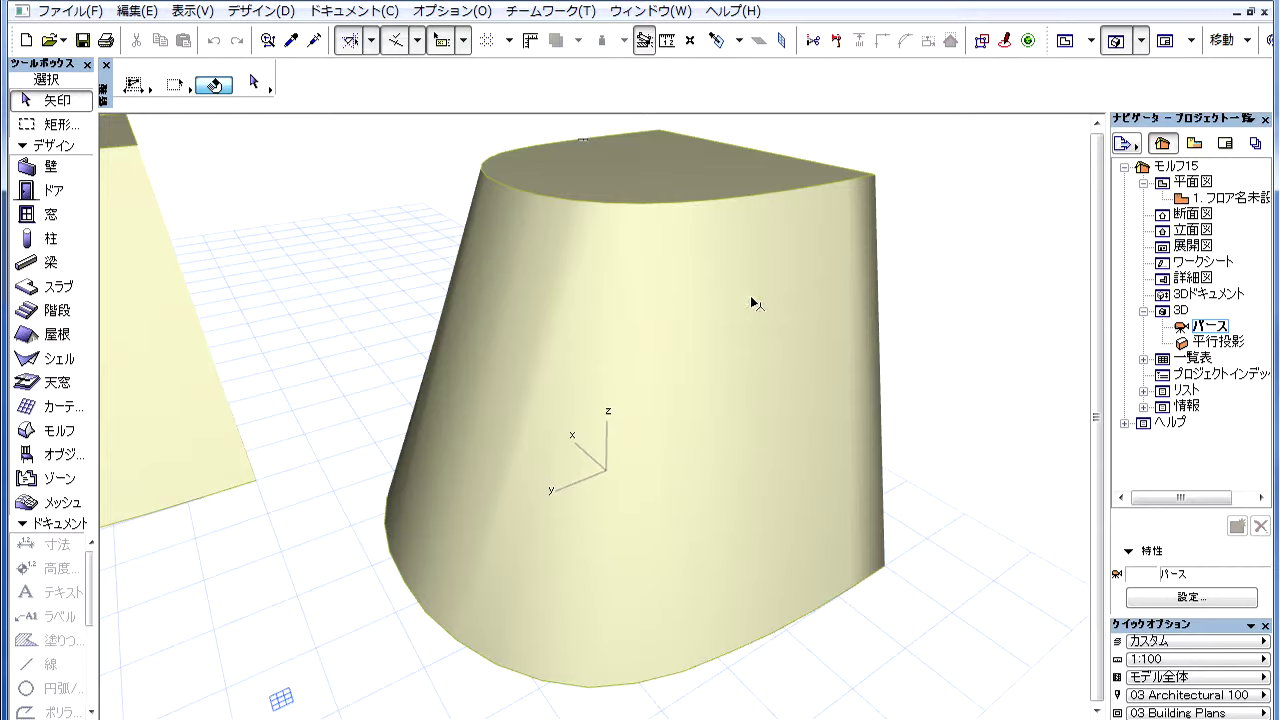
Inspect the smoothed morph's edges, then orbit and zoom back to the faceted first morph's top face.
{"action": "left_click", "coordinate": [771, 514]}
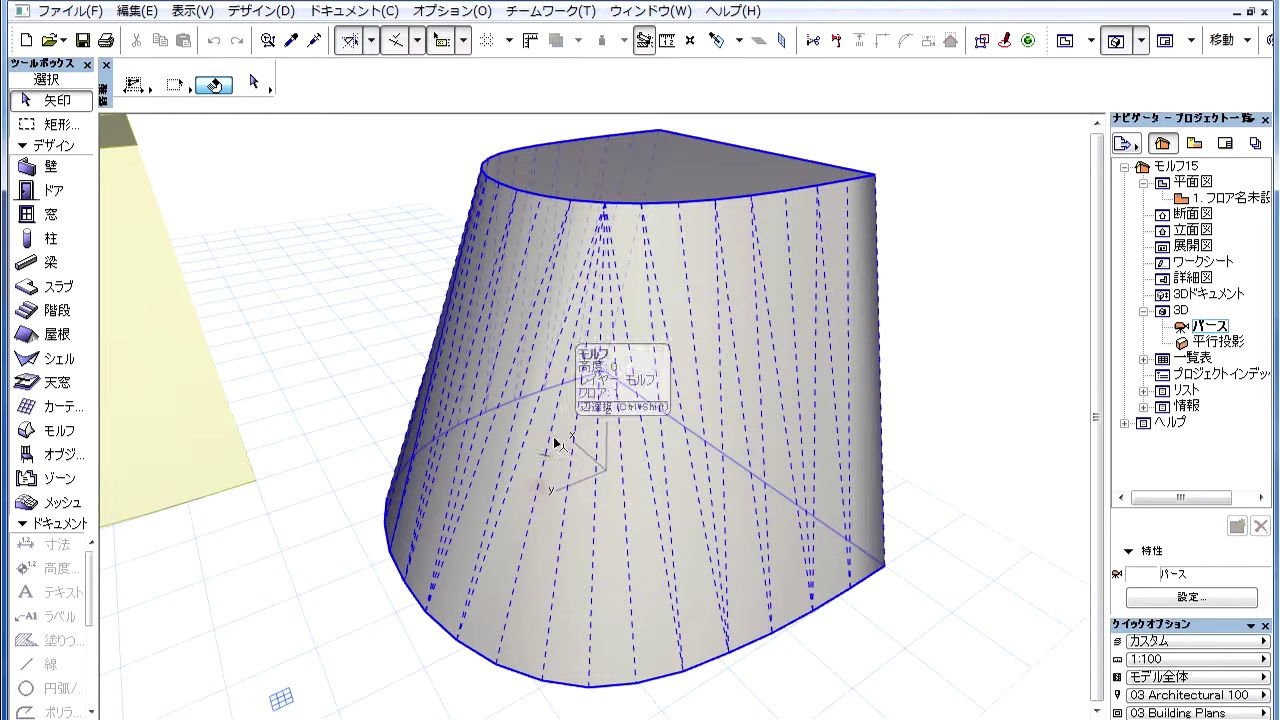
{"action": "left_click", "coordinate": [340, 380]}
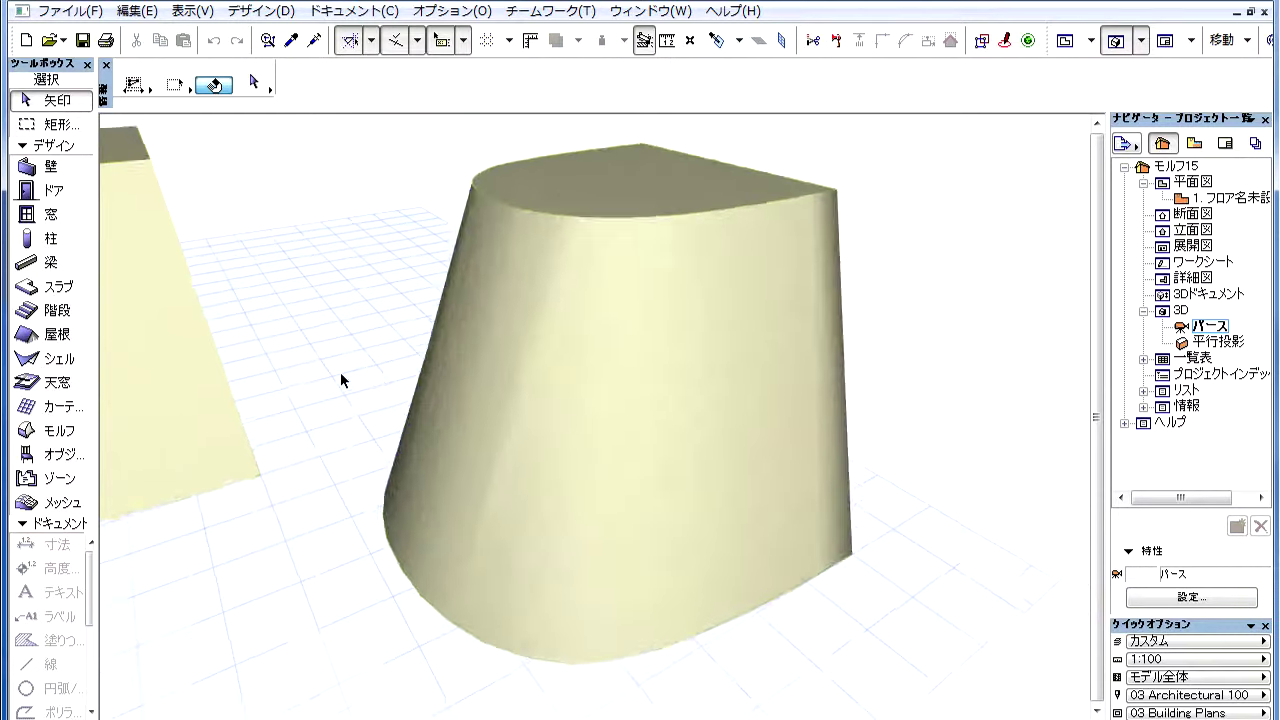
{"action": "mouse_move", "coordinate": [374, 380]}
{"action": "middle_mouse_down"}
{"action": "mouse_move", "coordinate": [300, 473]}
{"action": "mouse_move", "coordinate": [520, 471]}
{"action": "mouse_move", "coordinate": [643, 543]}
{"action": "middle_mouse_up"}
{"action": "scroll", "coordinate": [640, 540], "scroll_direction": "up", "scroll_amount": 2}
{"action": "scroll", "coordinate": [610, 545], "scroll_direction": "up", "scroll_amount": 2}
{"action": "scroll", "coordinate": [593, 547], "scroll_direction": "down", "scroll_amount": 2}
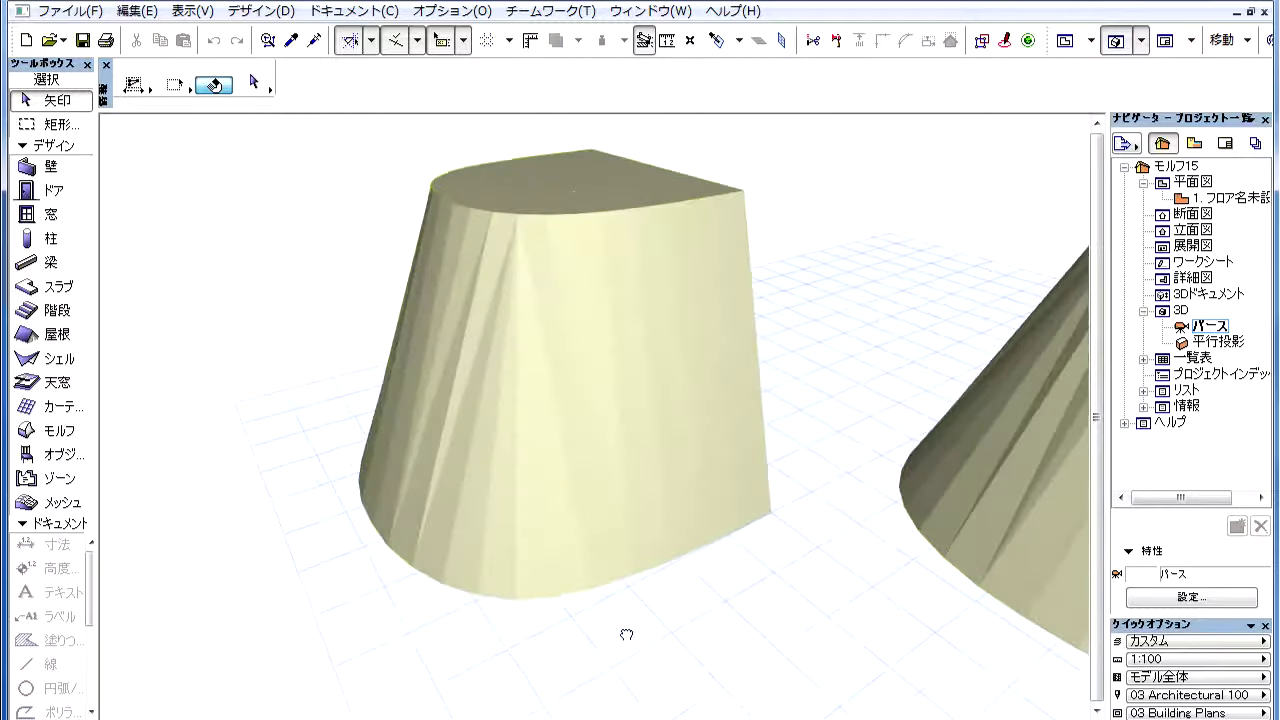
{"action": "middle_click_drag", "start_coordinate": [623, 634], "coordinate": [757, 586], "text": "shift"}
{"action": "left_click", "coordinate": [782, 538]}
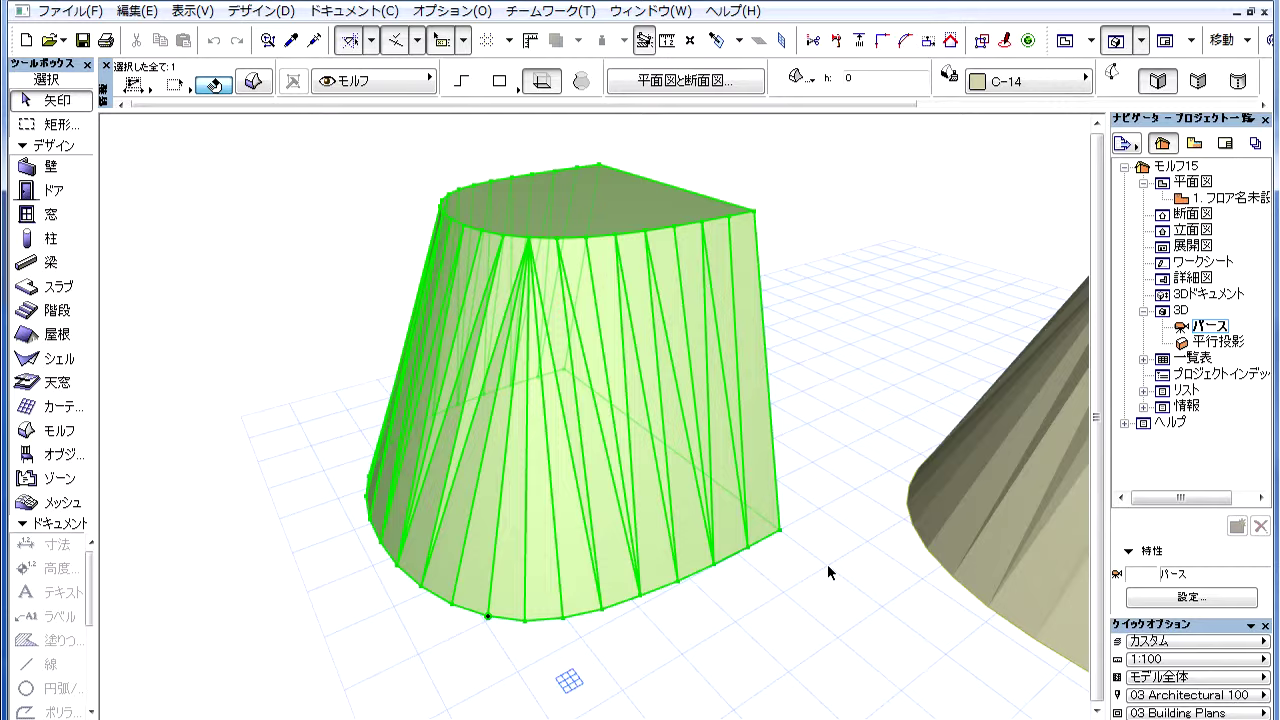
{"action": "left_click", "coordinate": [705, 430]}
{"action": "left_click", "coordinate": [625, 375], "text": "ctrl+shift"}
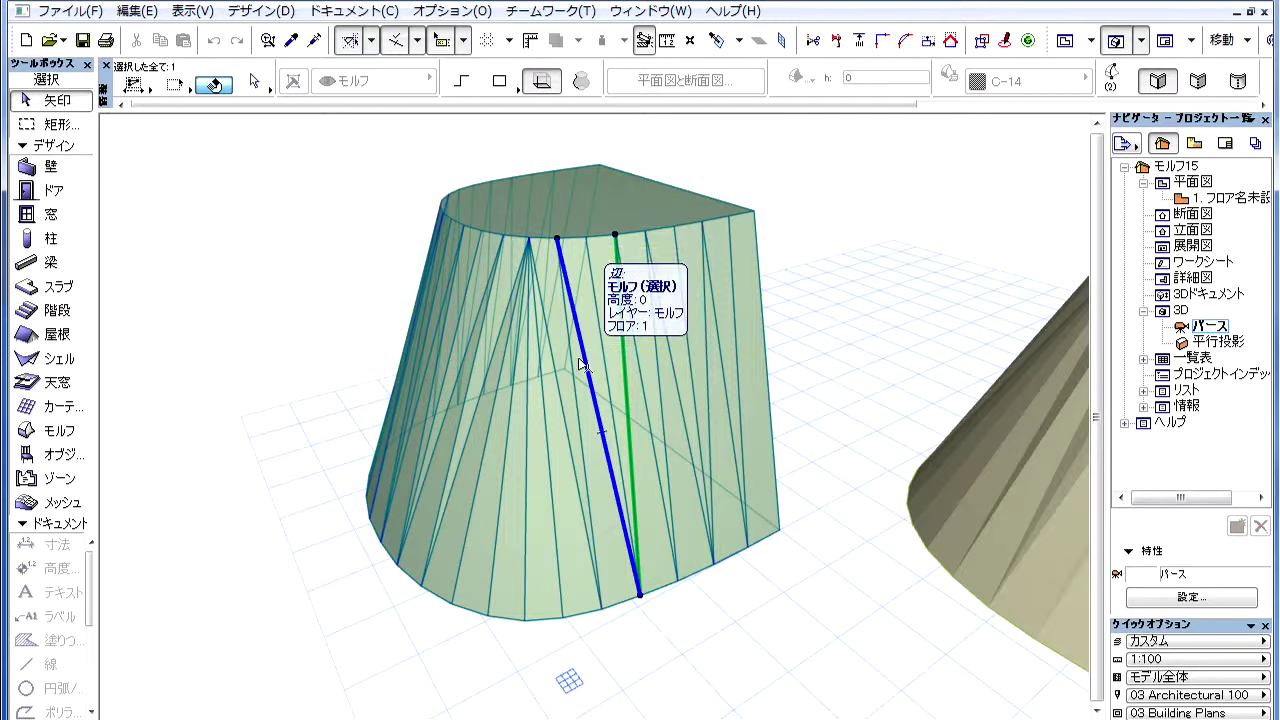
{"action": "left_click", "coordinate": [586, 362], "text": "ctrl+shift"}
Marquee-select every edge of the first morph, set them to Hidden, and deselect to check.
{"action": "left_click", "coordinate": [349, 337]}
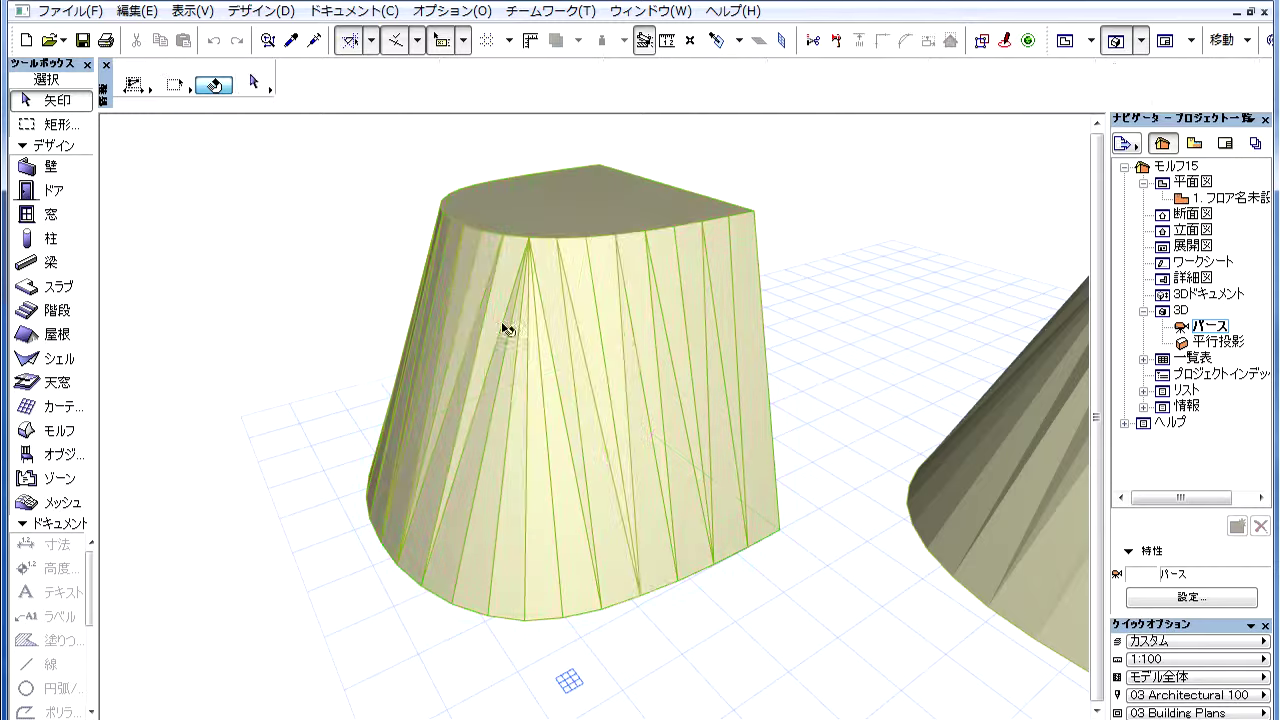
{"action": "left_click_drag", "start_coordinate": [829, 380], "coordinate": [309, 294]}
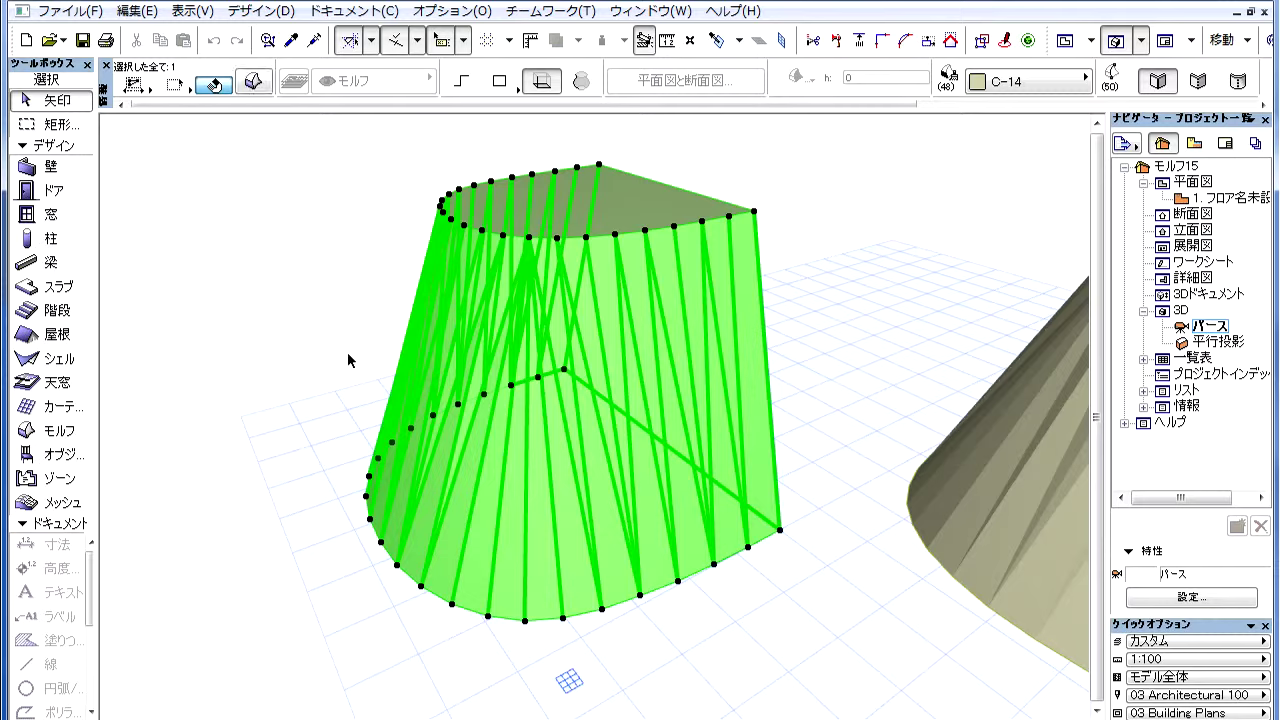
{"action": "left_click", "coordinate": [1198, 81]}
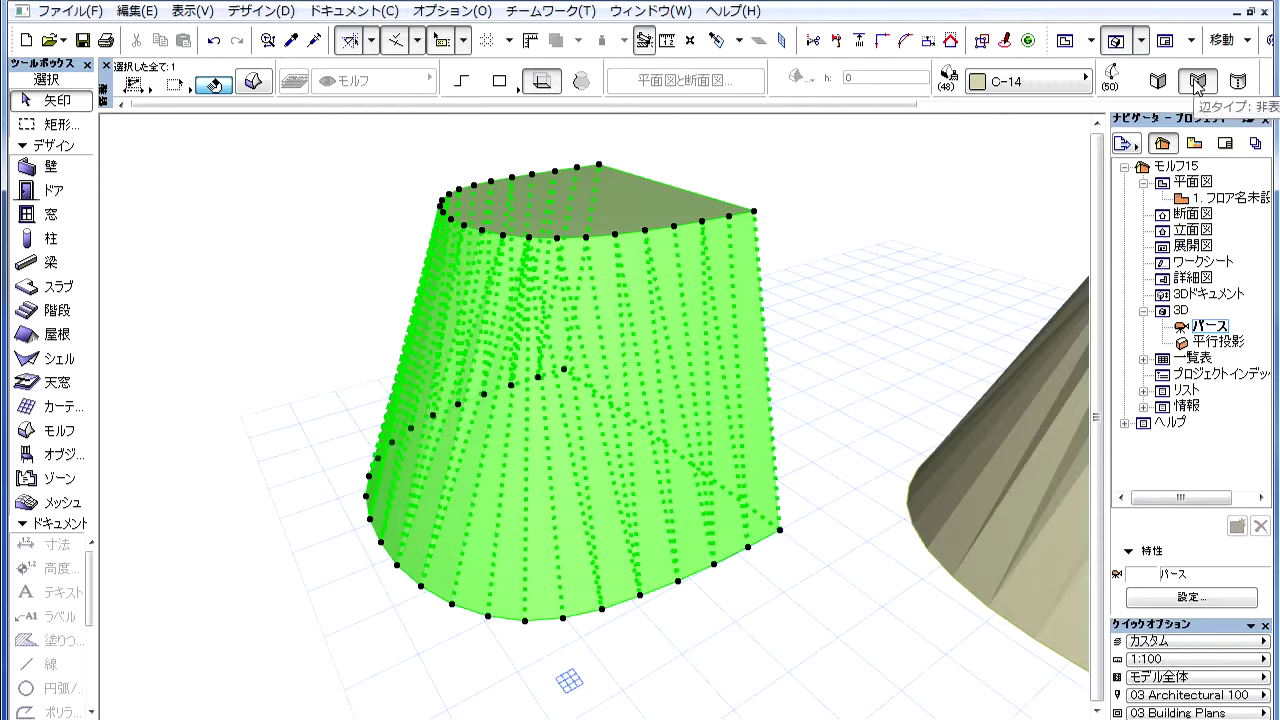
{"action": "left_click", "coordinate": [874, 239]}
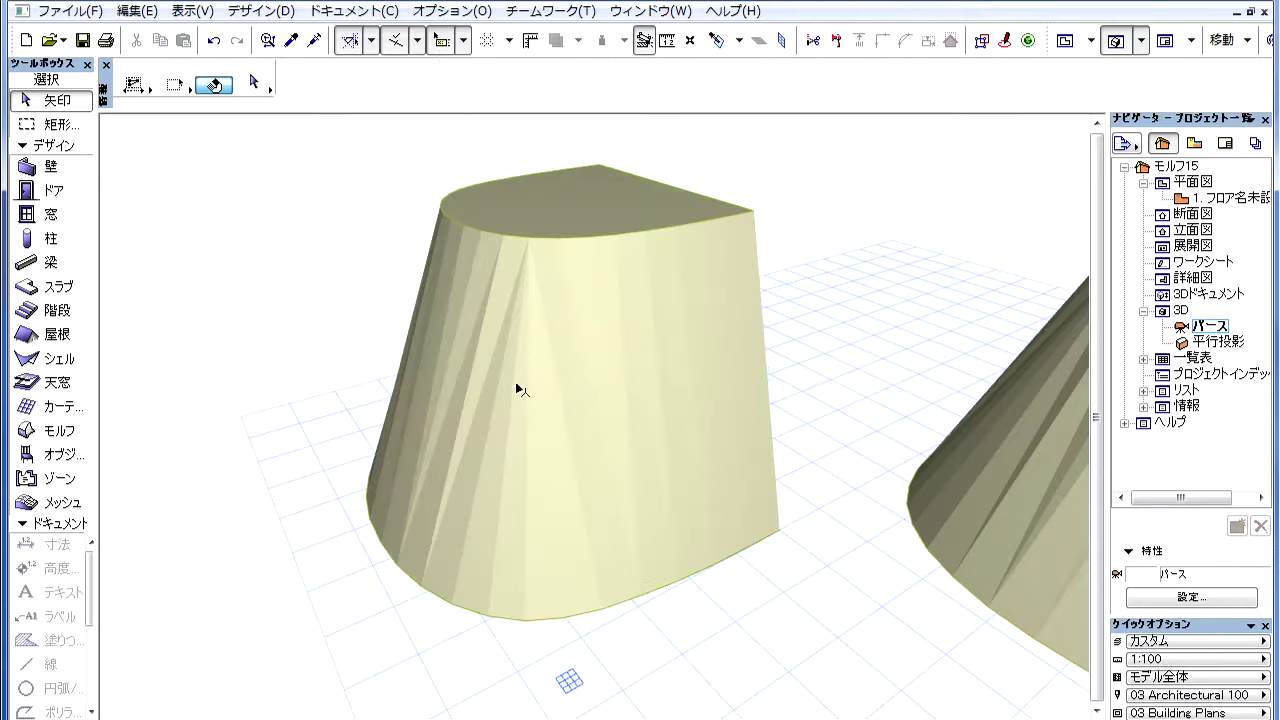